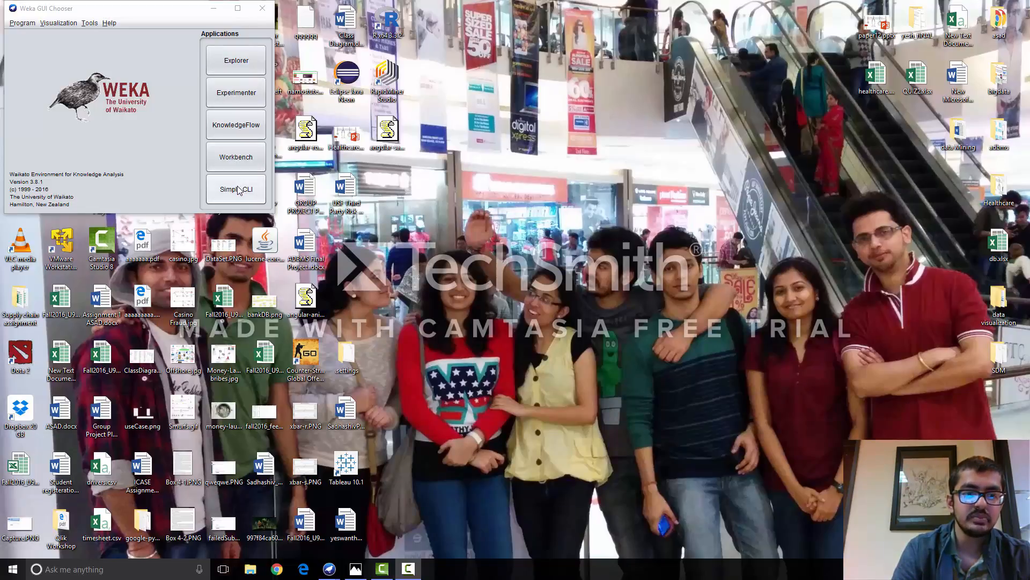
# - Open the Weka Explorer in a maximized window and load the breast-cancer.arff dataset from the data folder
pyautogui.click(245, 59)
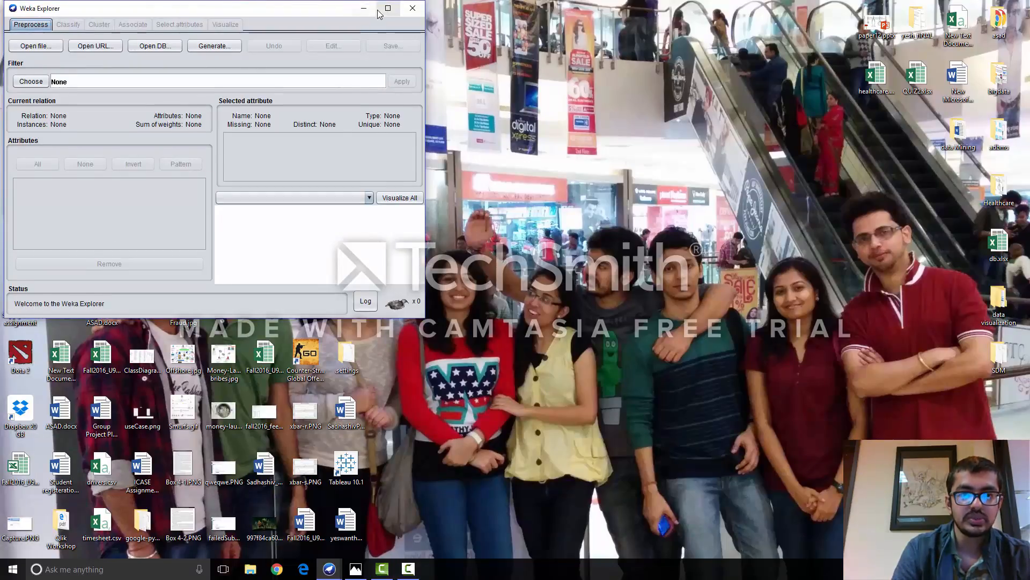
pyautogui.click(389, 8)
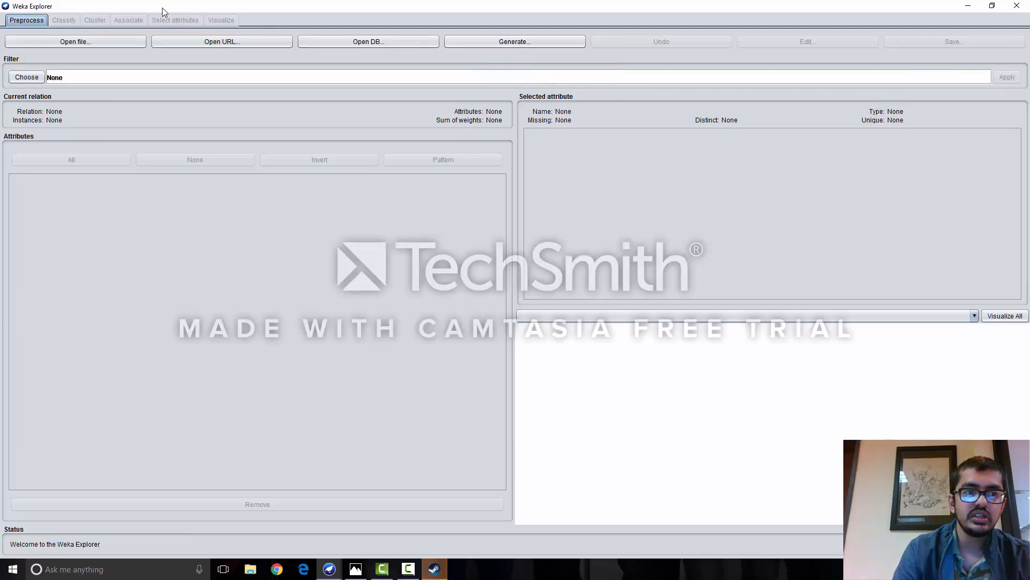
pyautogui.click(97, 44)
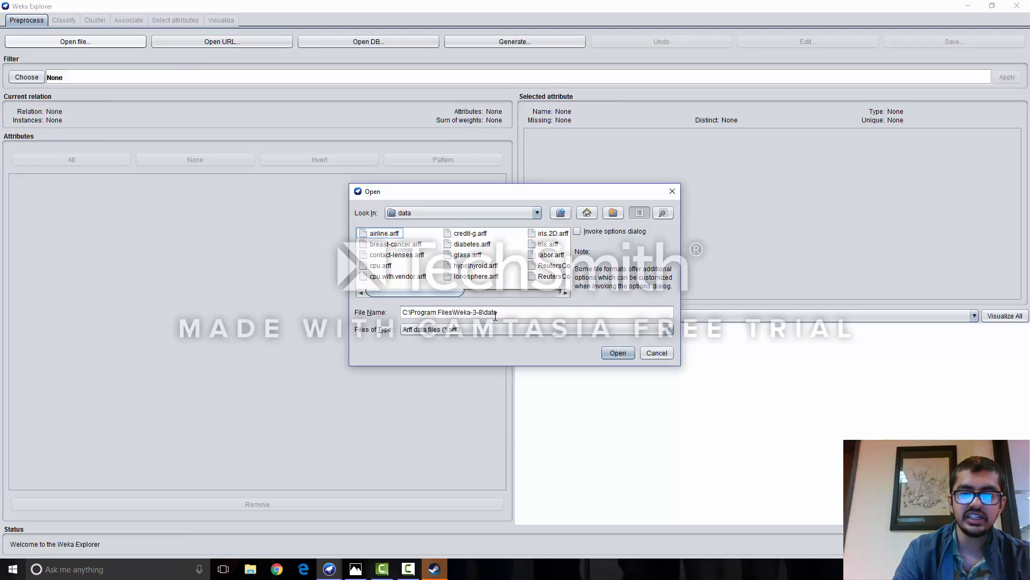
pyautogui.click(405, 245)
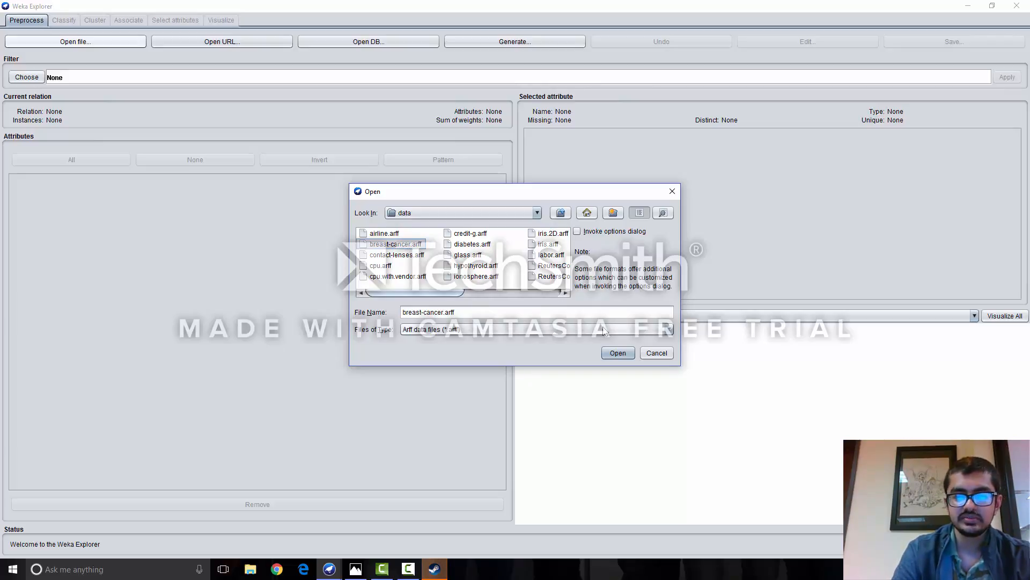
pyautogui.click(617, 353)
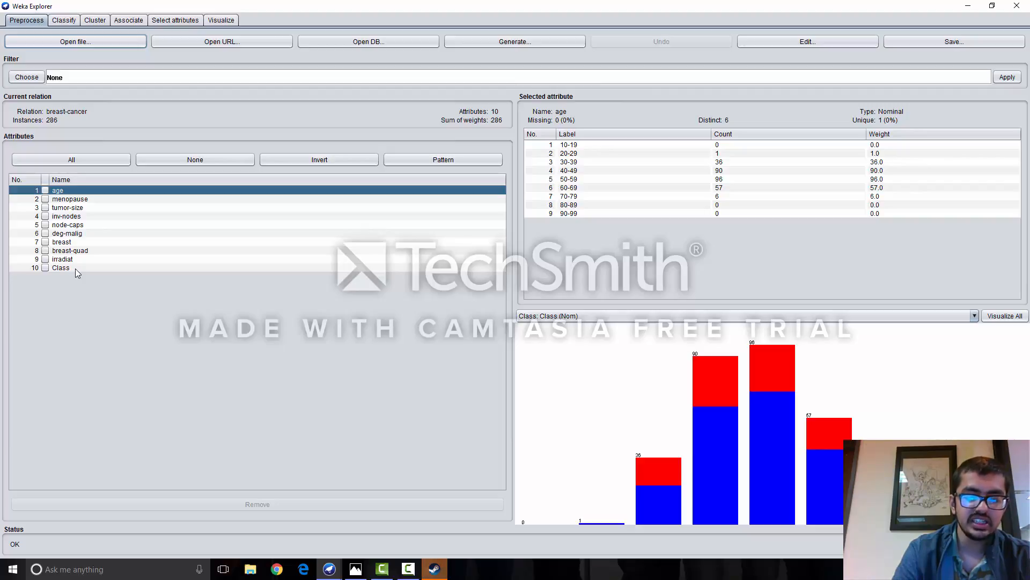
# - Inspect the statistics of the attributes from menopause to breast-quad, ending on the missing values of node-caps
pyautogui.click(110, 199)
pyautogui.click(118, 208)
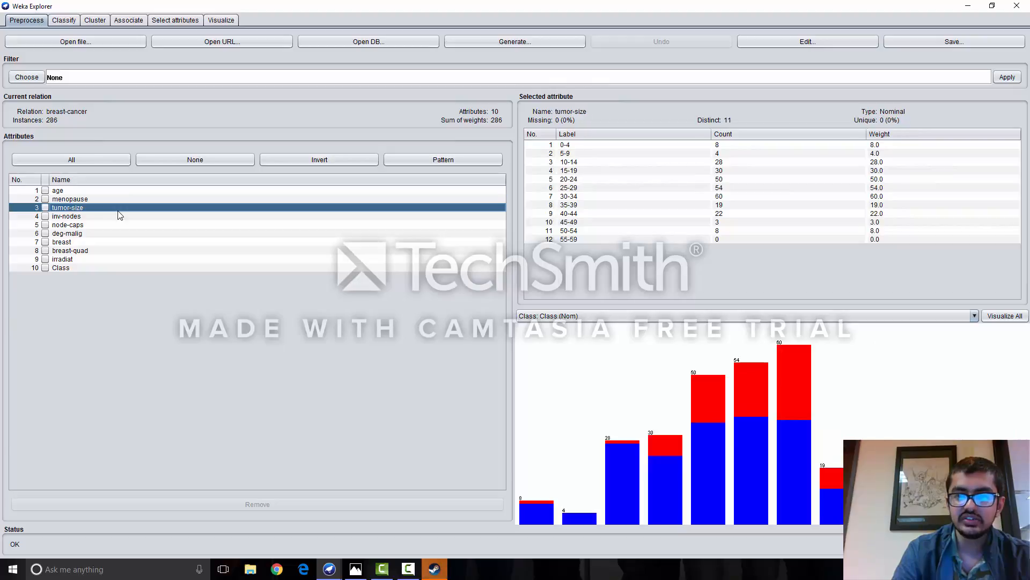
pyautogui.click(120, 225)
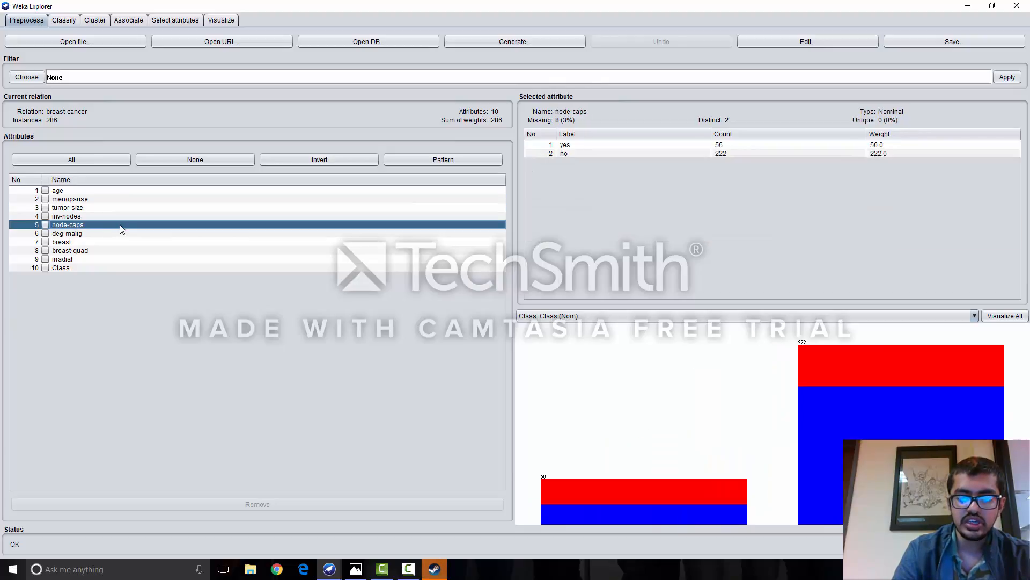
pyautogui.click(135, 235)
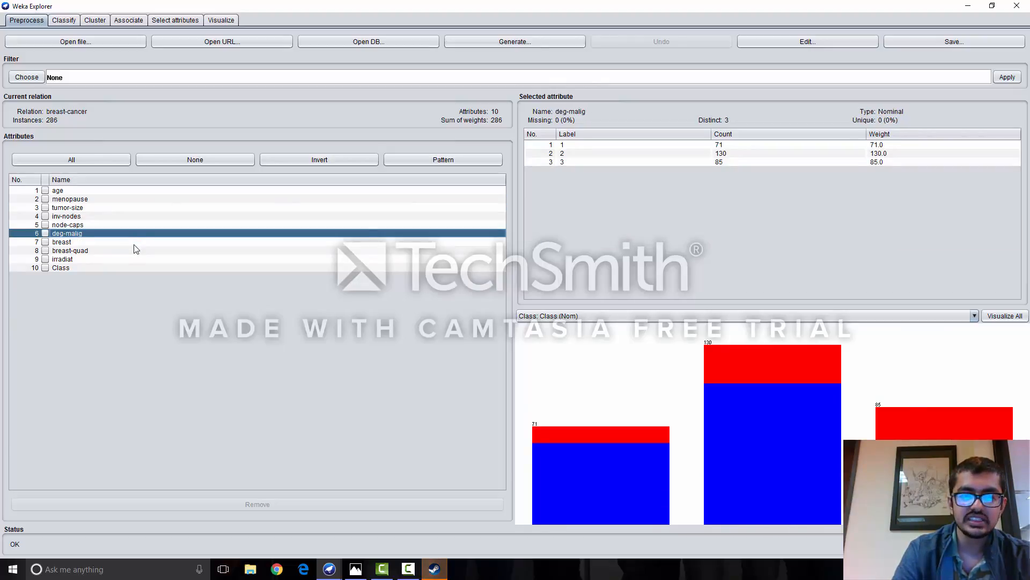
pyautogui.click(135, 244)
pyautogui.click(136, 252)
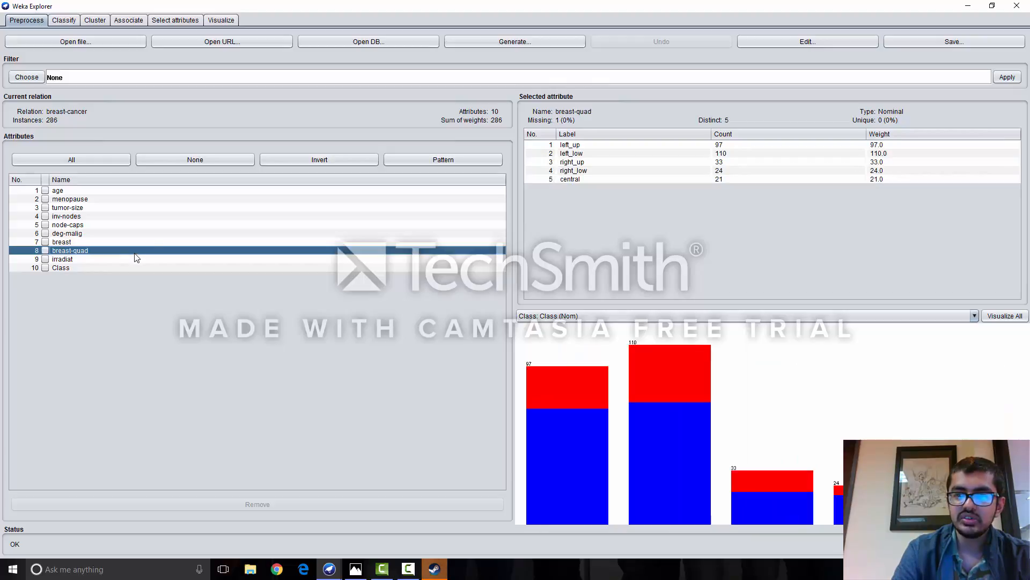
pyautogui.click(128, 226)
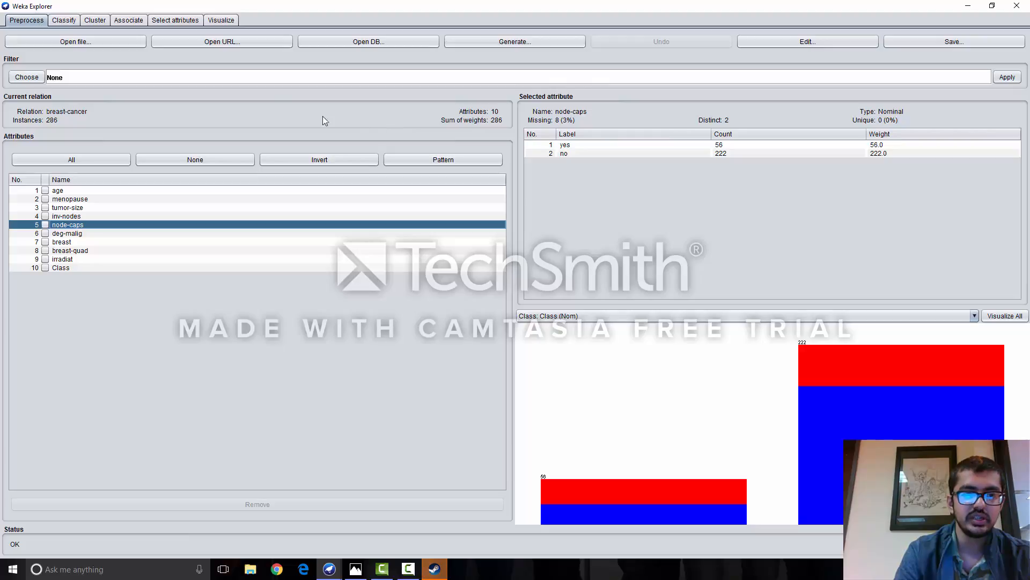
# - Apply the unsupervised attribute filter ReplaceMissingValues to the breast-cancer dataset
pyautogui.click(26, 78)
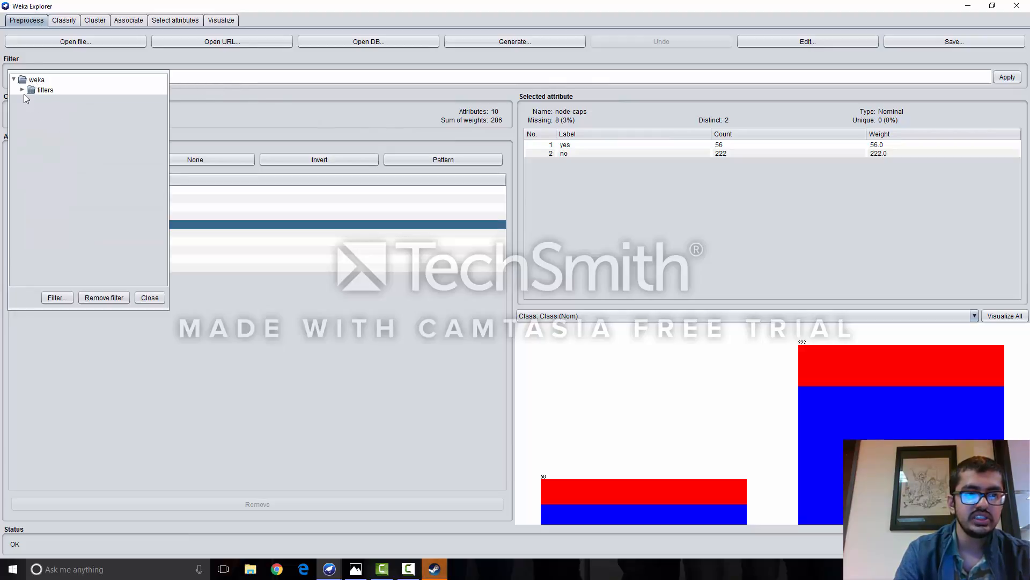
pyautogui.click(23, 91)
pyautogui.click(31, 130)
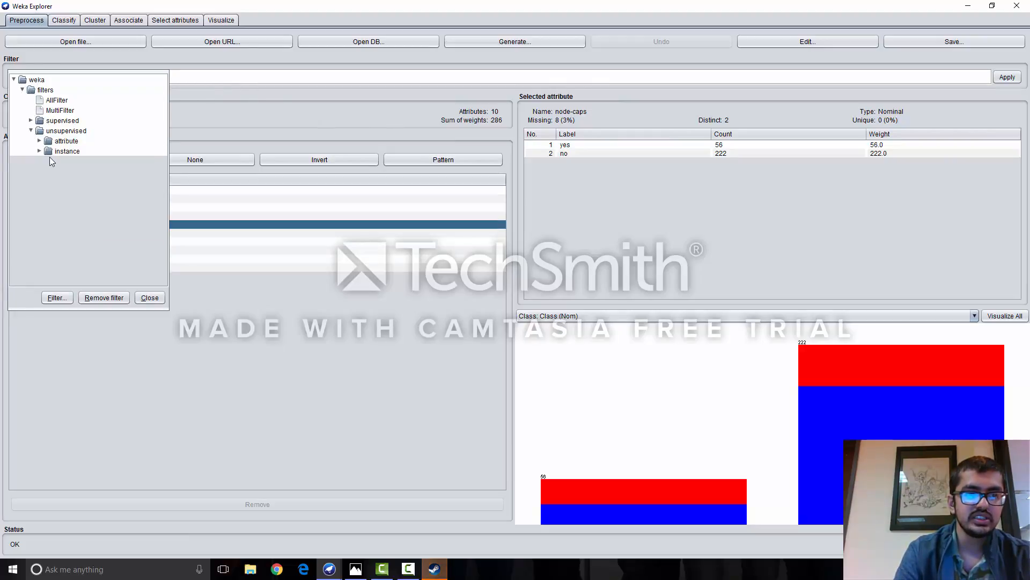
pyautogui.click(39, 141)
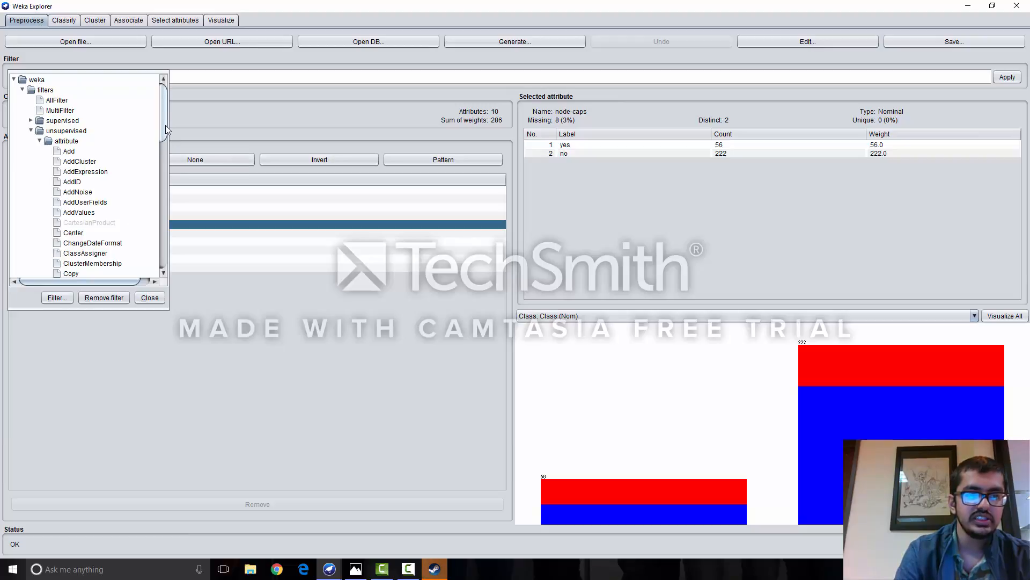
pyautogui.moveTo(165, 125); pyautogui.dragTo(172, 250)
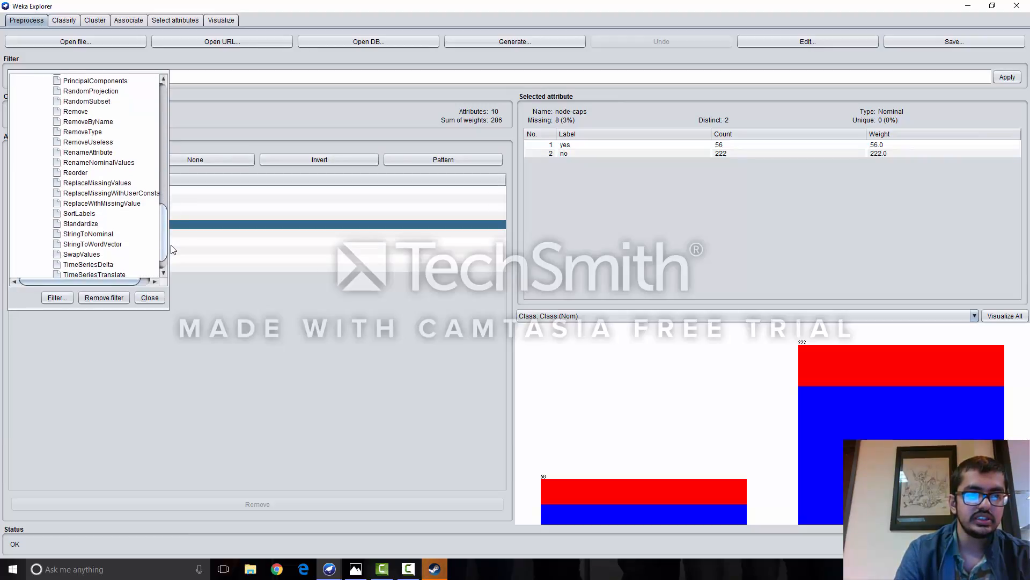
pyautogui.click(125, 184)
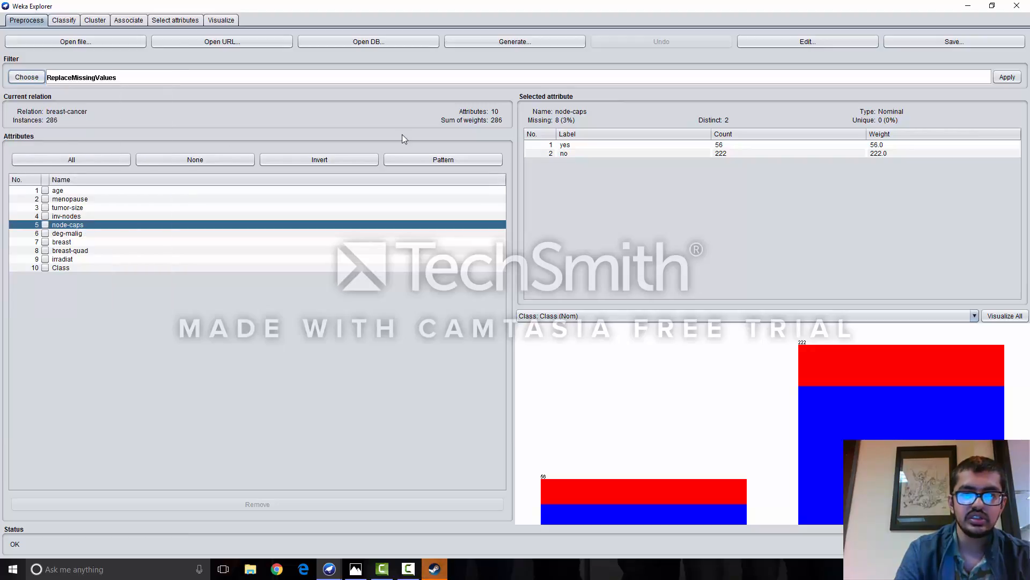
pyautogui.click(1007, 77)
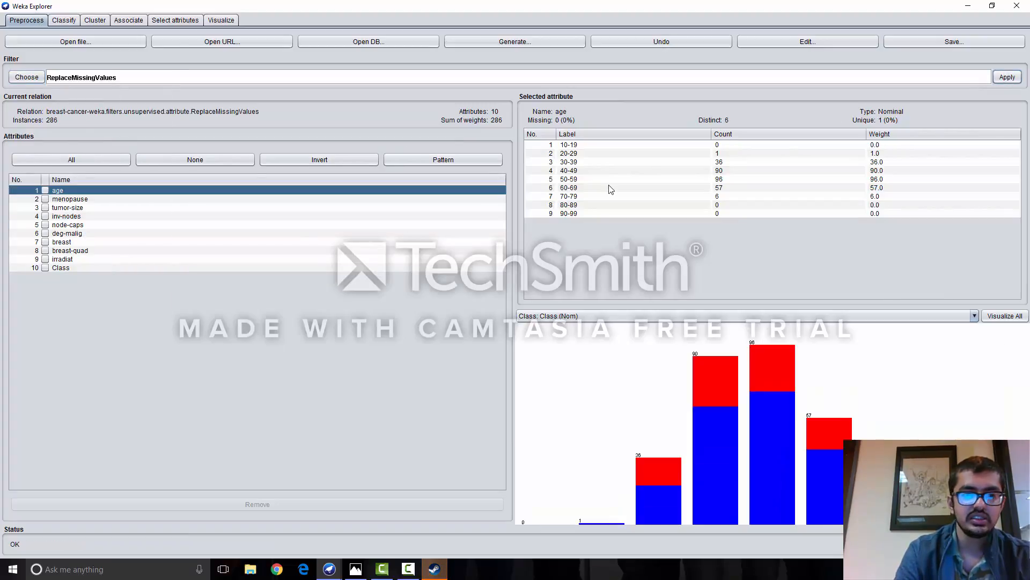
# - Check the missing-value figures of the node-caps, menopause and inv-nodes attributes in the filtered data
pyautogui.click(124, 225)
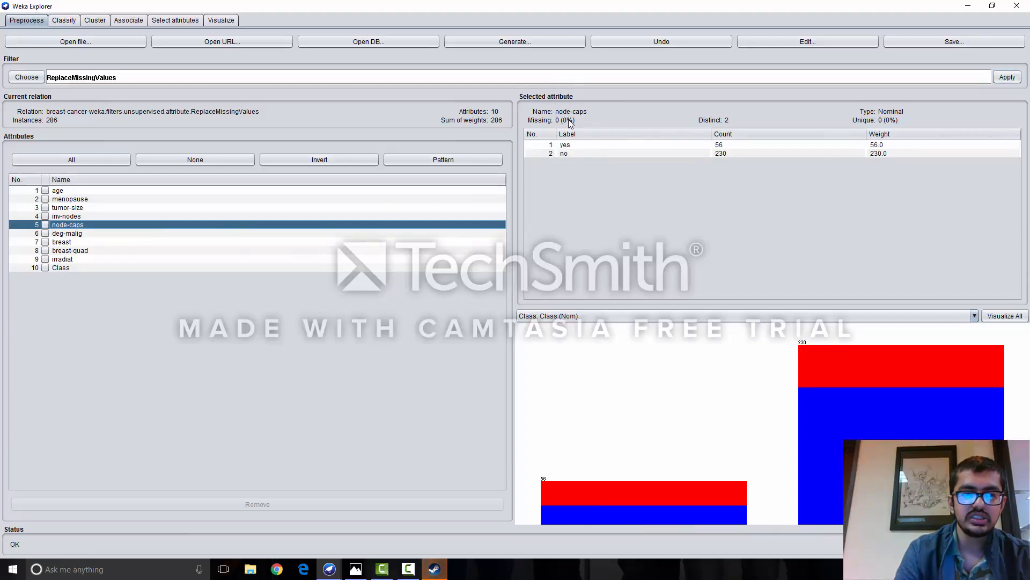
pyautogui.click(228, 200)
pyautogui.click(227, 217)
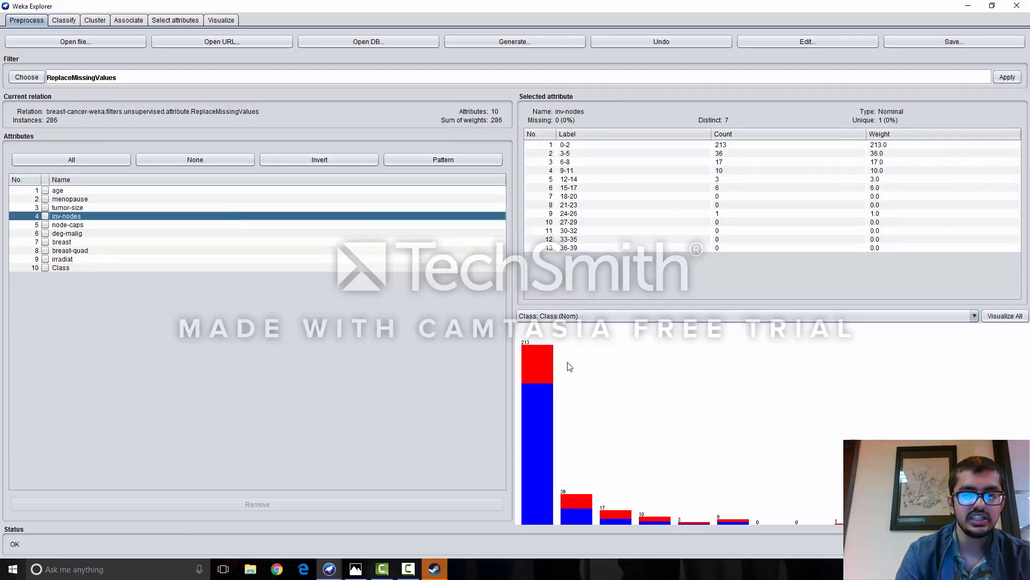
# - View the class-coloured histograms of all attributes together in a separate window and close it
pyautogui.click(1005, 316)
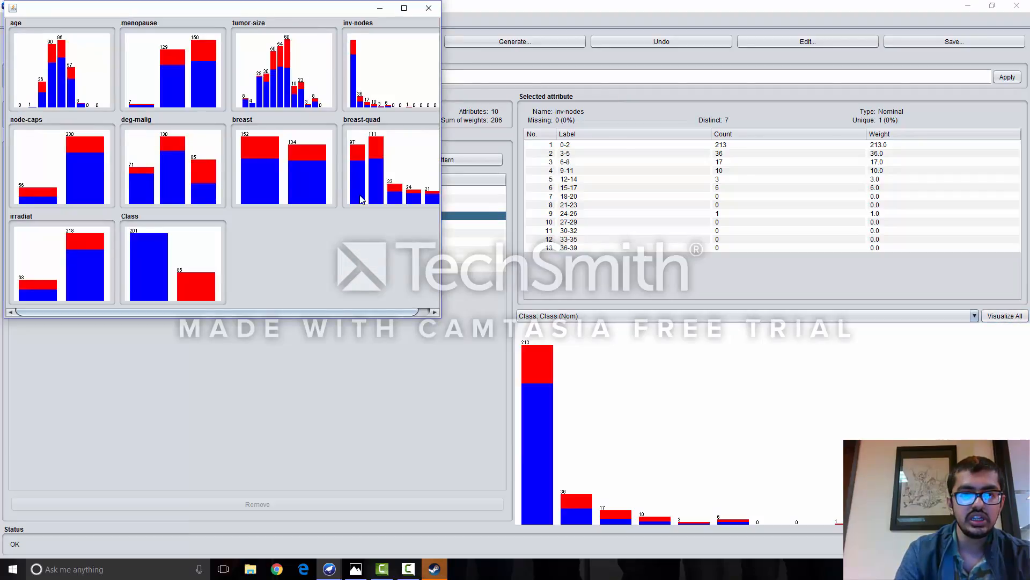
pyautogui.moveTo(291, 15); pyautogui.dragTo(400, 79)
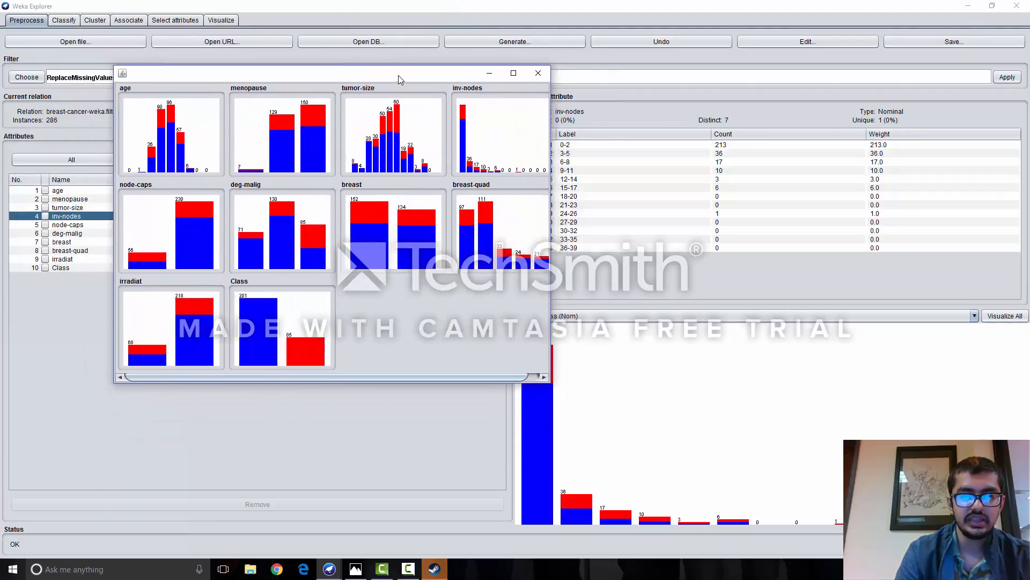
pyautogui.click(539, 73)
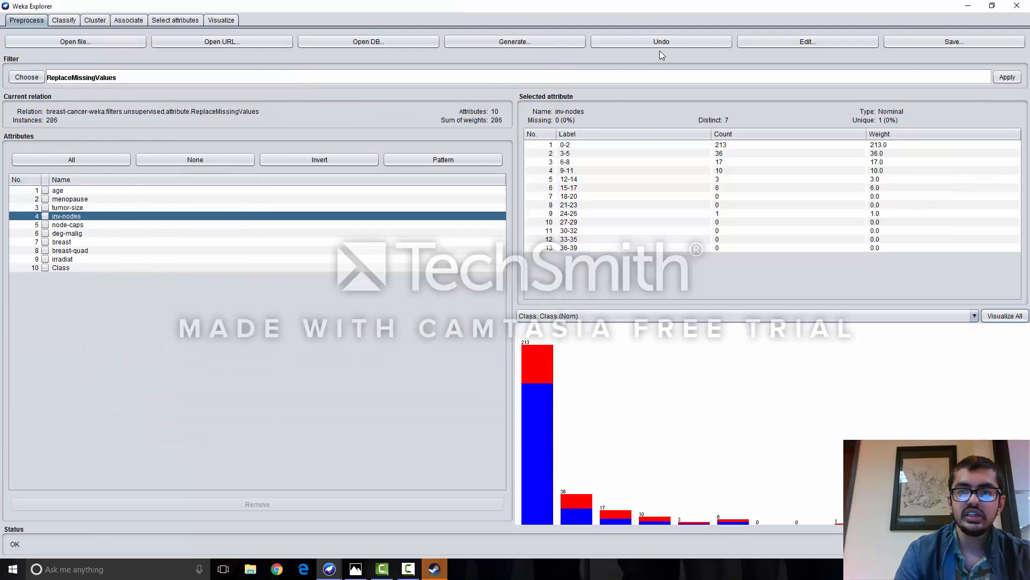
# - Examine the filtered instances in the enlarged data viewer, including the deg-malig value choices of row 18, and close it unchanged
pyautogui.click(796, 43)
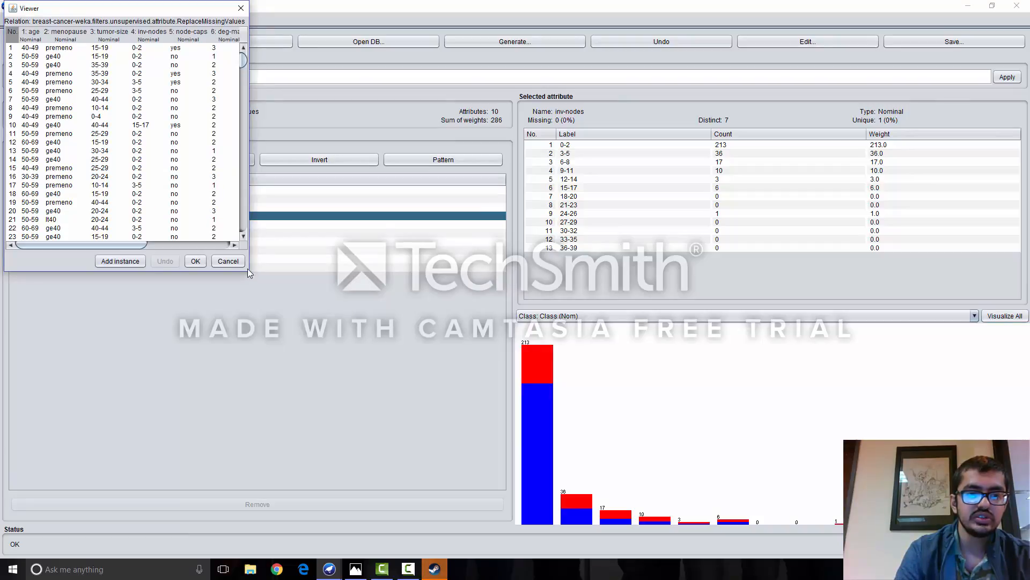
pyautogui.moveTo(247, 273); pyautogui.dragTo(510, 442)
pyautogui.click(225, 193)
pyautogui.click(226, 193)
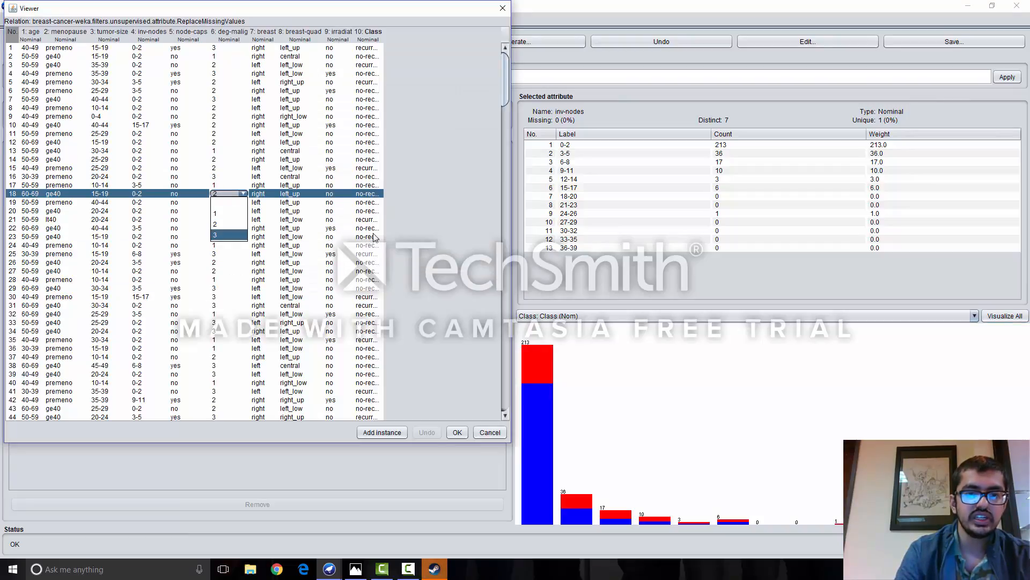
pyautogui.click(505, 100)
pyautogui.scroll(-1, 509, 124)
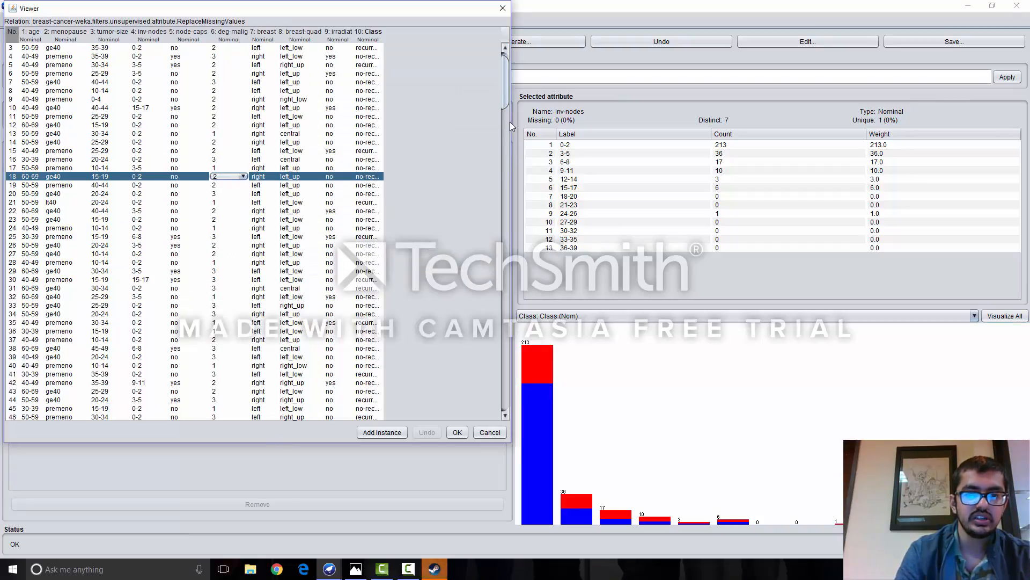
pyautogui.moveTo(507, 86); pyautogui.dragTo(509, 165)
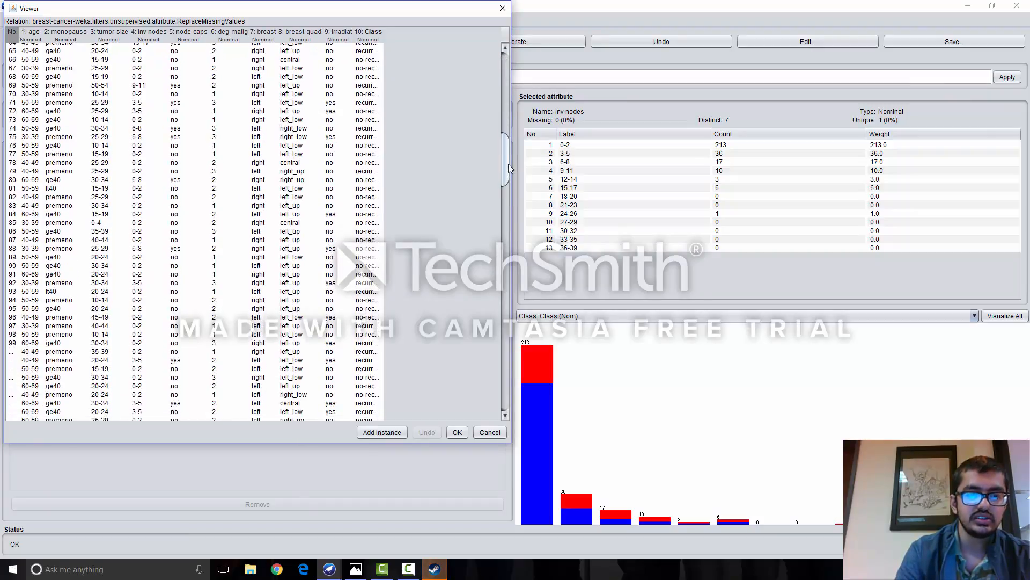
pyautogui.click(502, 8)
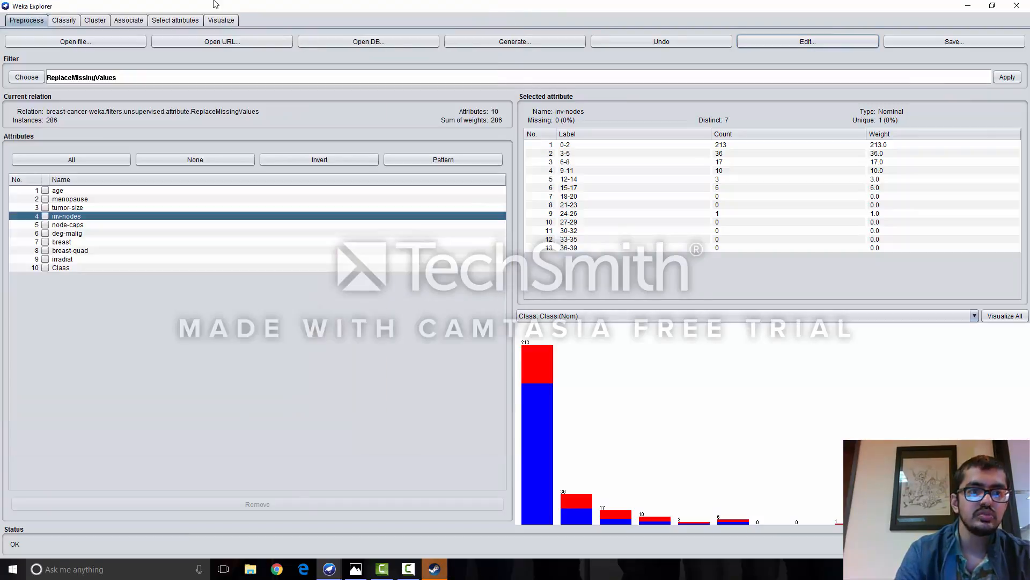
# - Choose the J48 decision tree as the classifier for the dataset
pyautogui.click(63, 20)
pyautogui.click(38, 52)
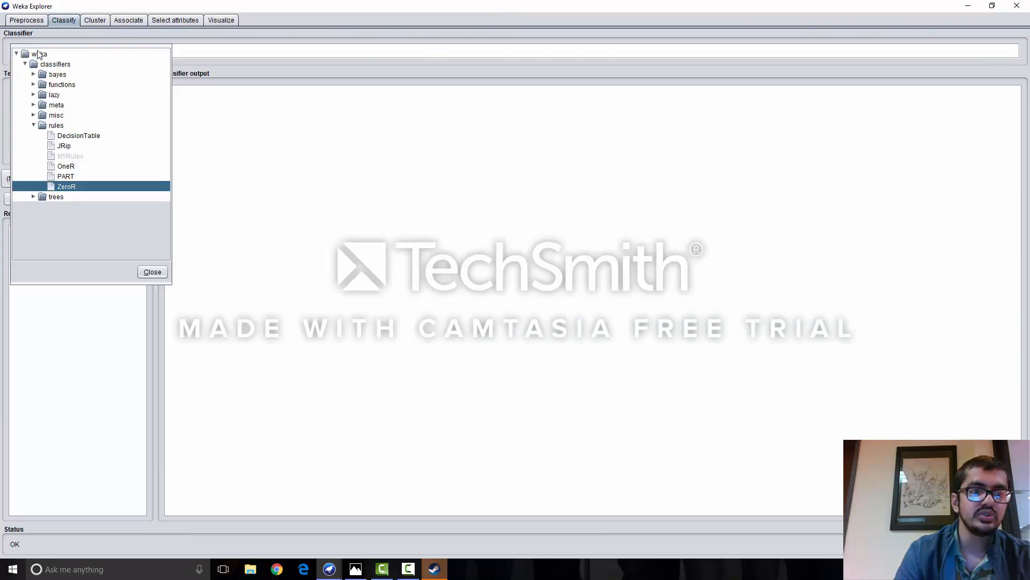
pyautogui.click(32, 196)
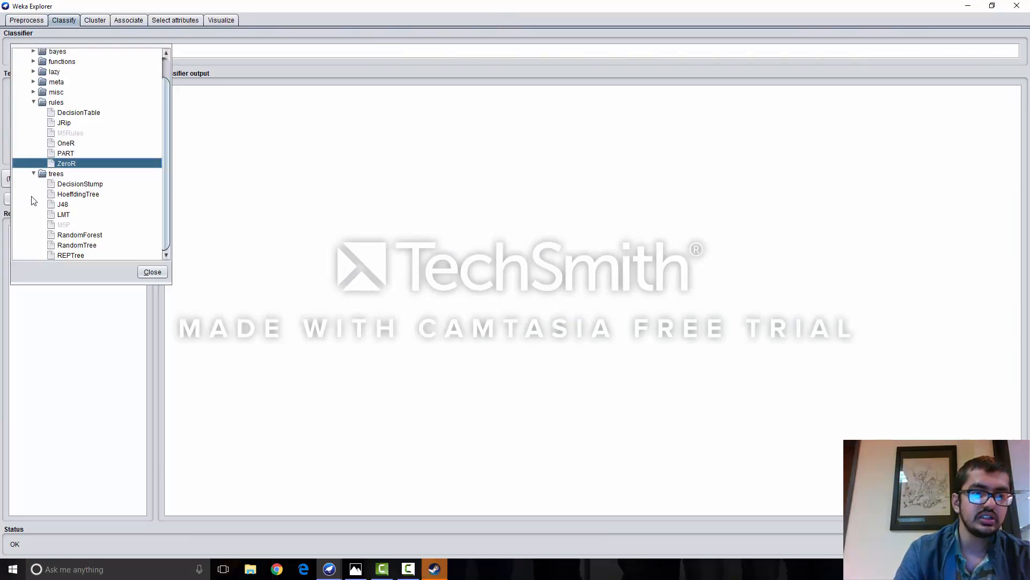
pyautogui.click(65, 206)
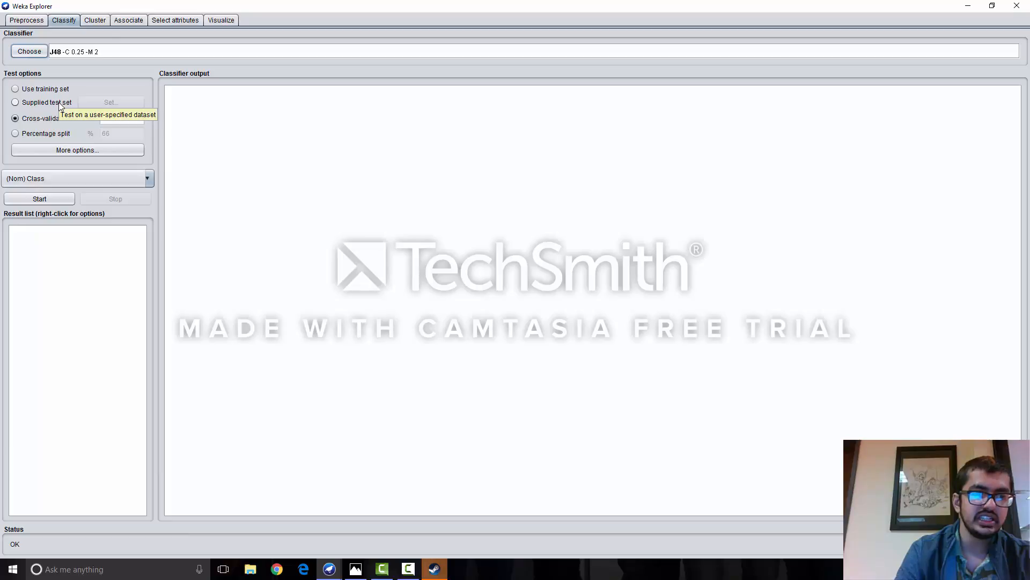
# - Run the J48 classifier on the nominal Class attribute using cross-validation with 10 folds
pyautogui.click(67, 135)
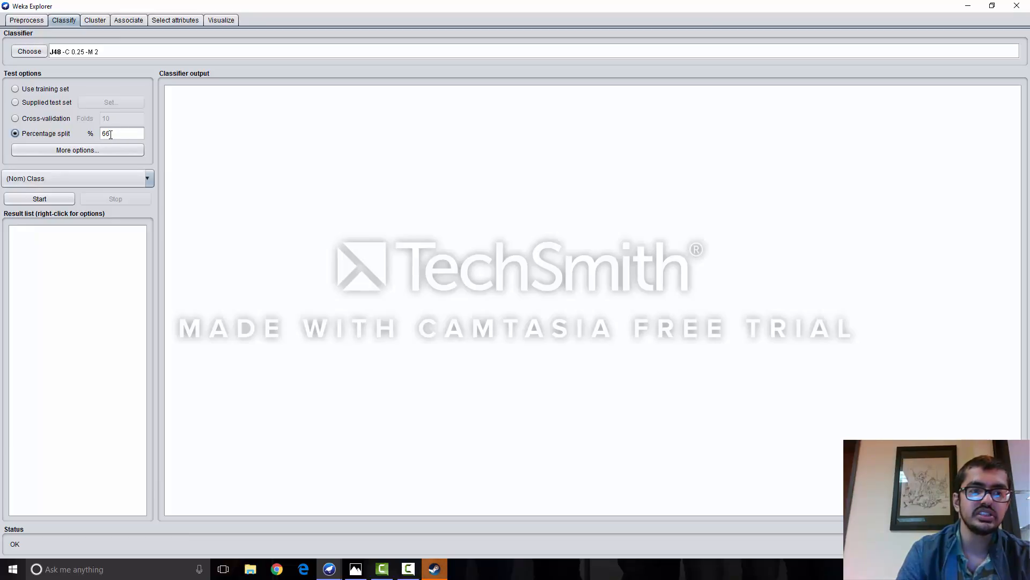
pyautogui.click(50, 117)
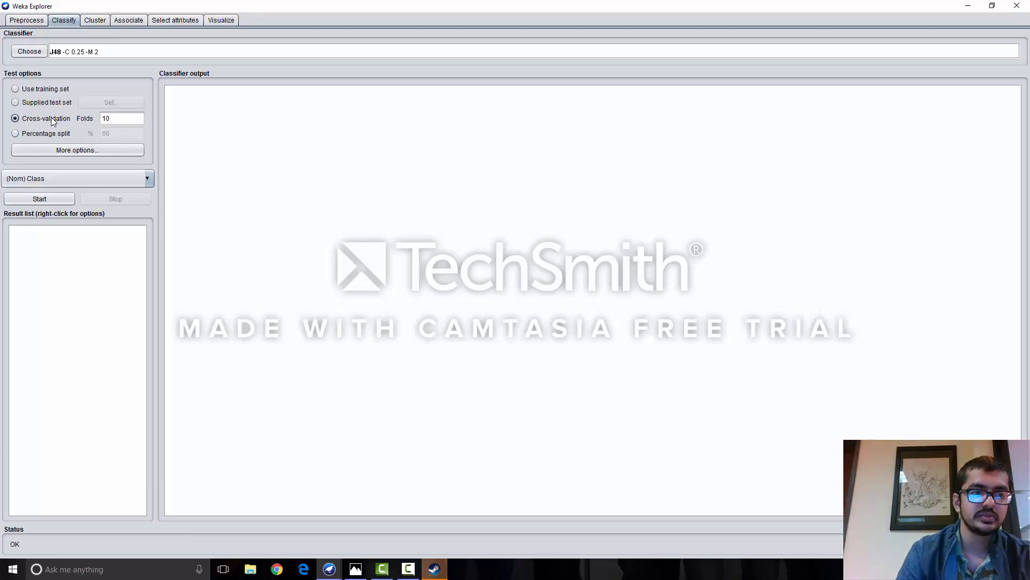
pyautogui.click(40, 198)
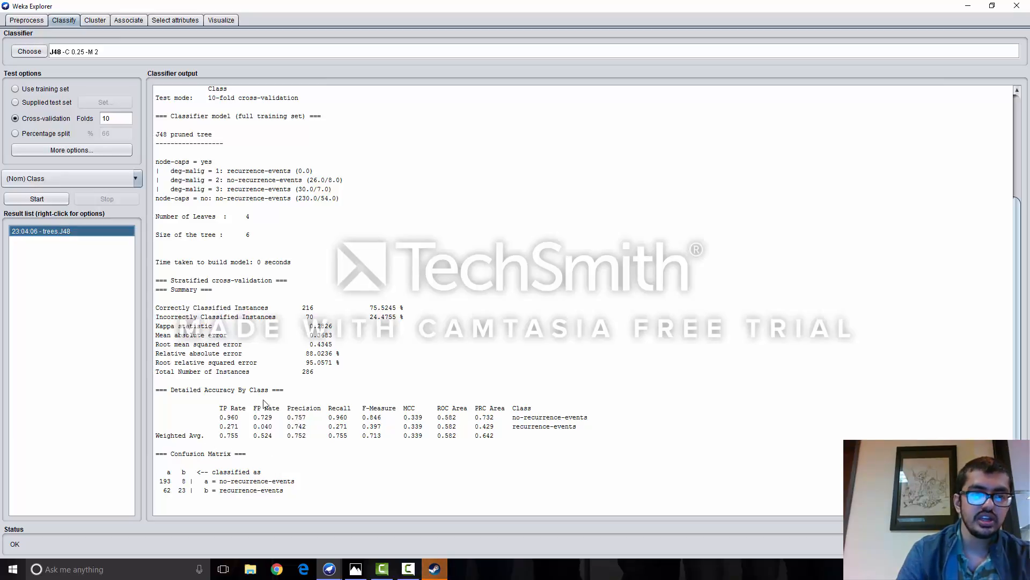
# - Visualize the decision tree of the trees.J48 result and examine it in a maximized window
pyautogui.rightClick(63, 238)
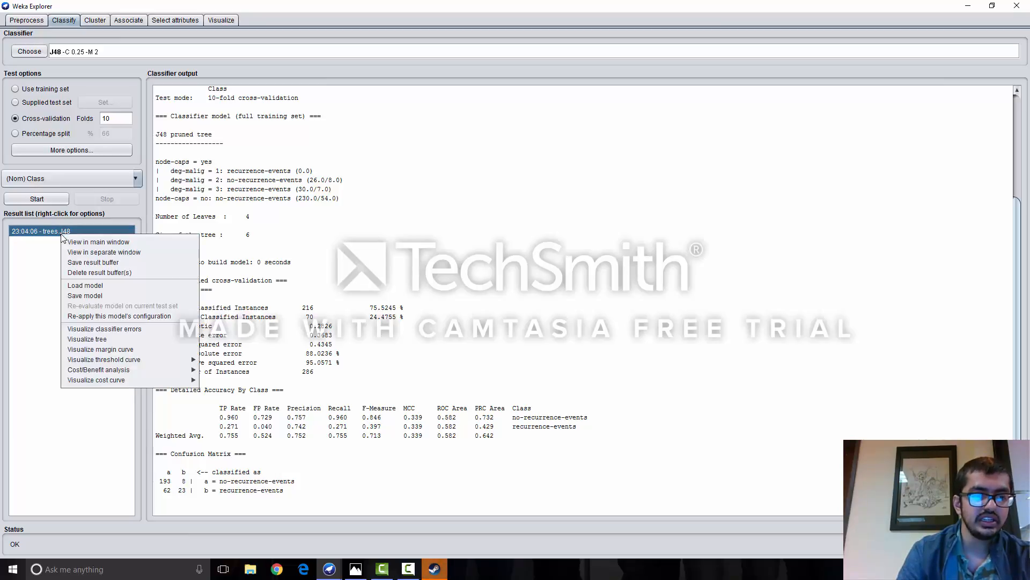
pyautogui.click(112, 339)
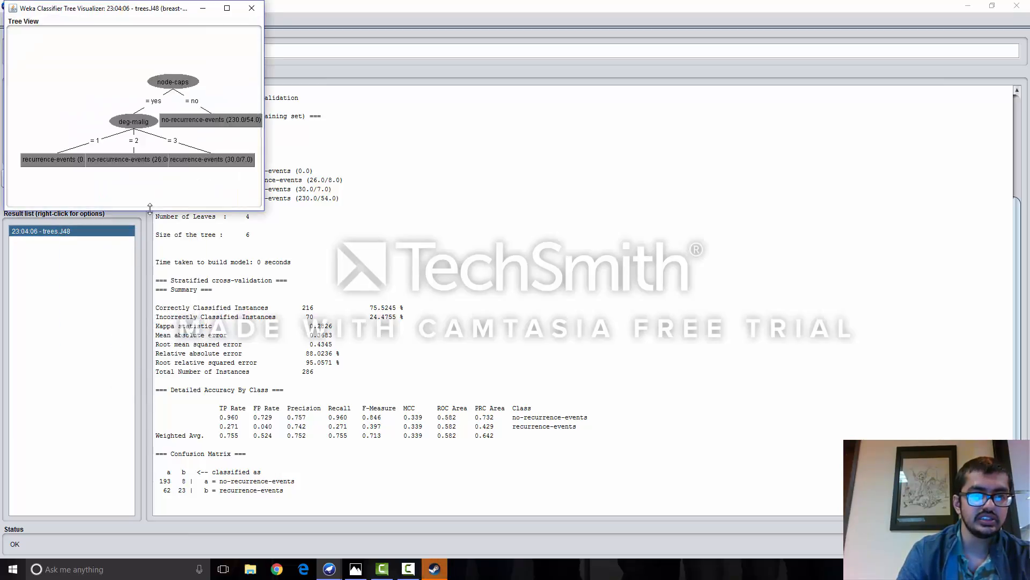
pyautogui.click(227, 9)
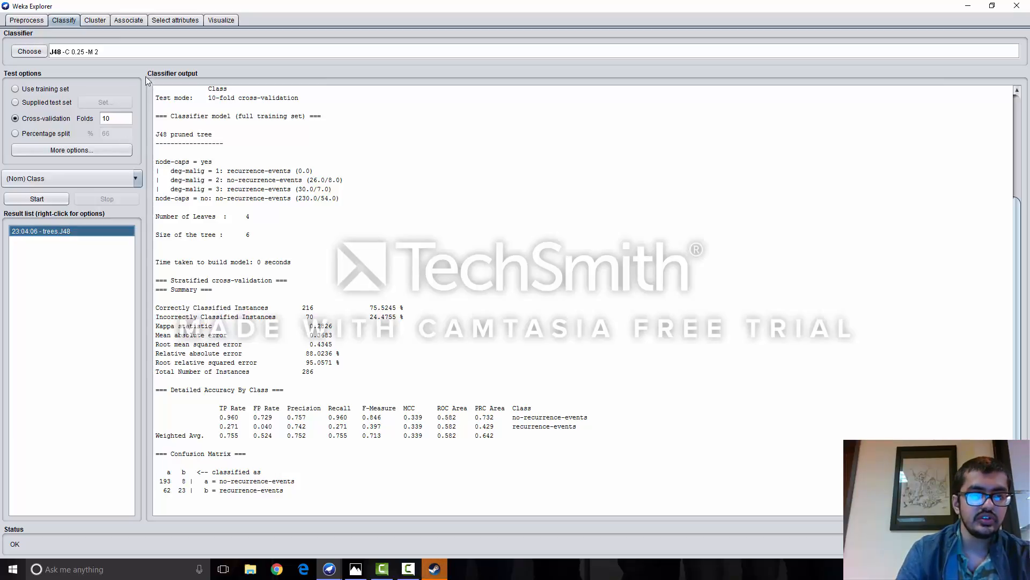
# - Set the J48 classifier's confidenceFactor to 0.9 and rerun it with 10-fold cross-validation
pyautogui.click(91, 50)
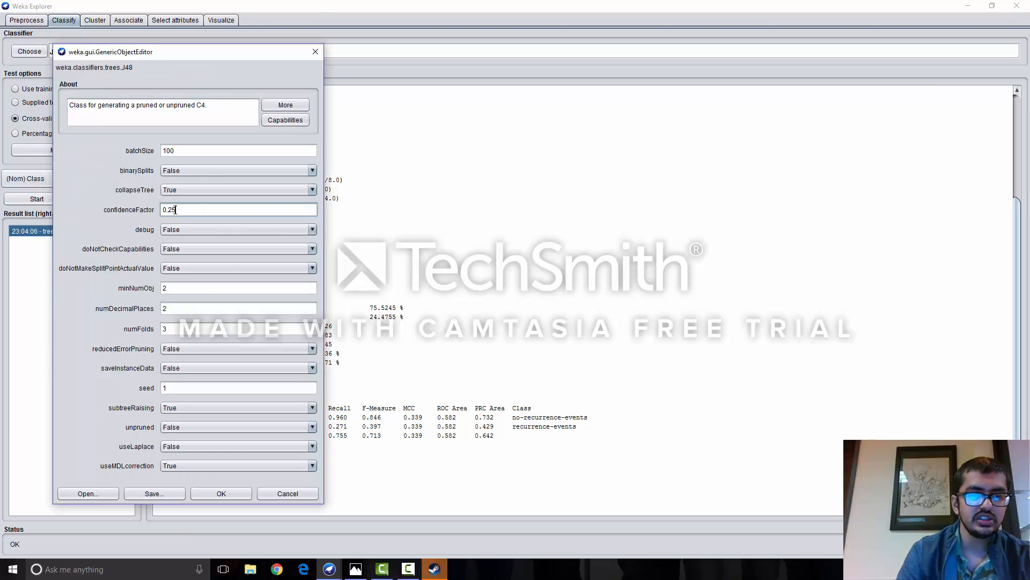
pyautogui.moveTo(178, 209); pyautogui.dragTo(156, 208)
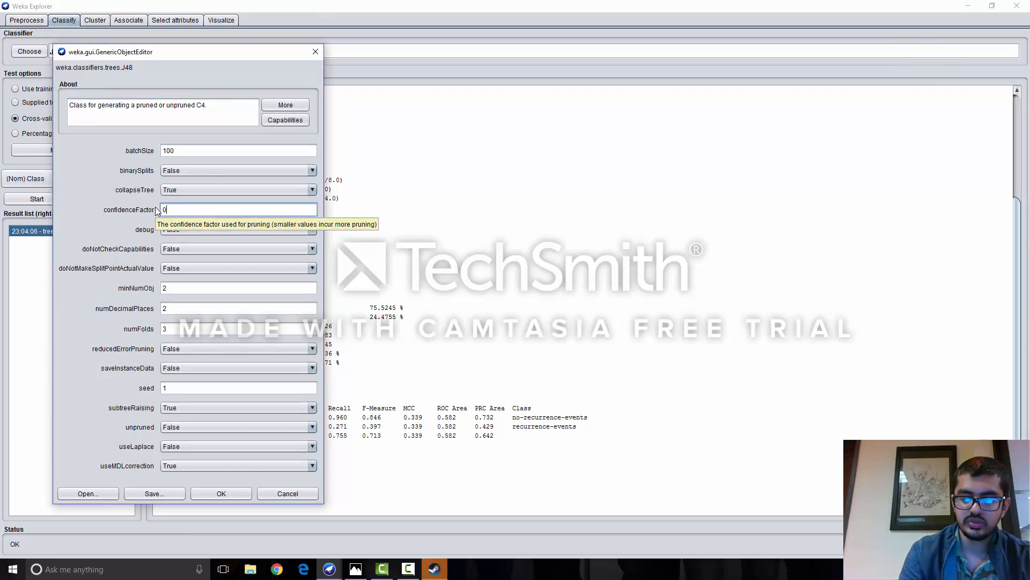
pyautogui.write('0.9')
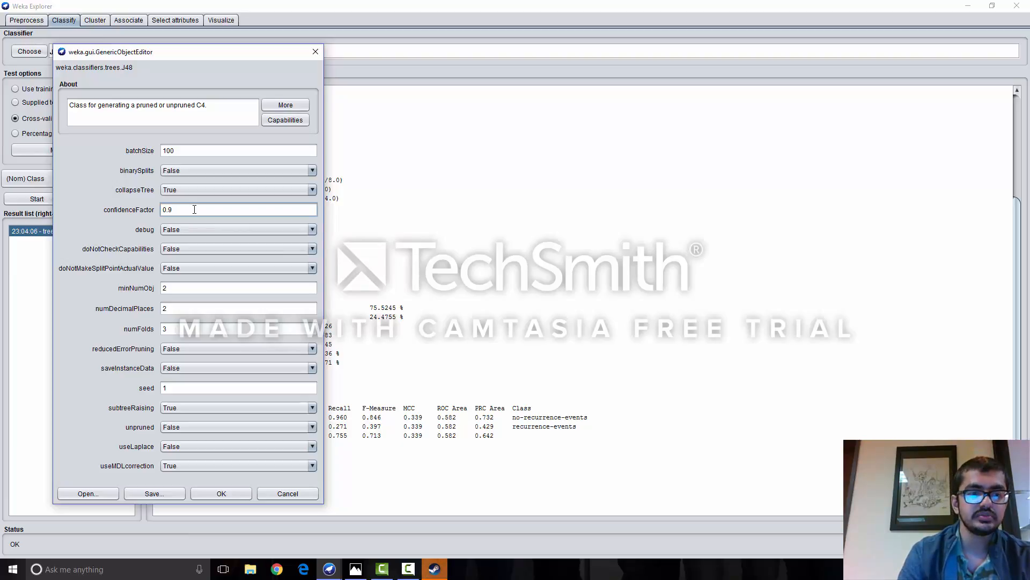
pyautogui.click(236, 493)
pyautogui.click(55, 201)
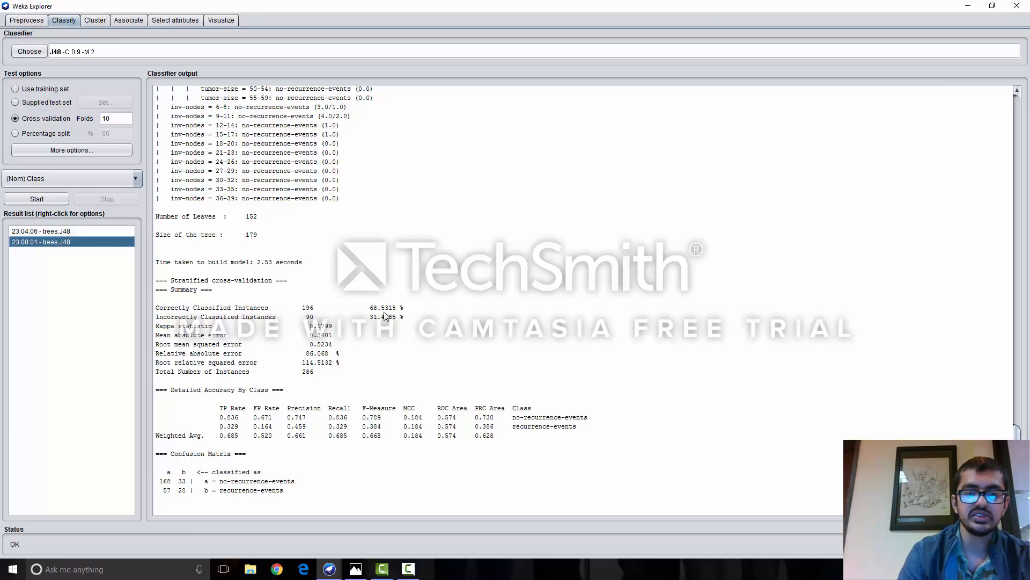
# - Compare the number of leaves, tree size and accuracy between the two trees.J48 results
pyautogui.click(75, 231)
pyautogui.click(75, 240)
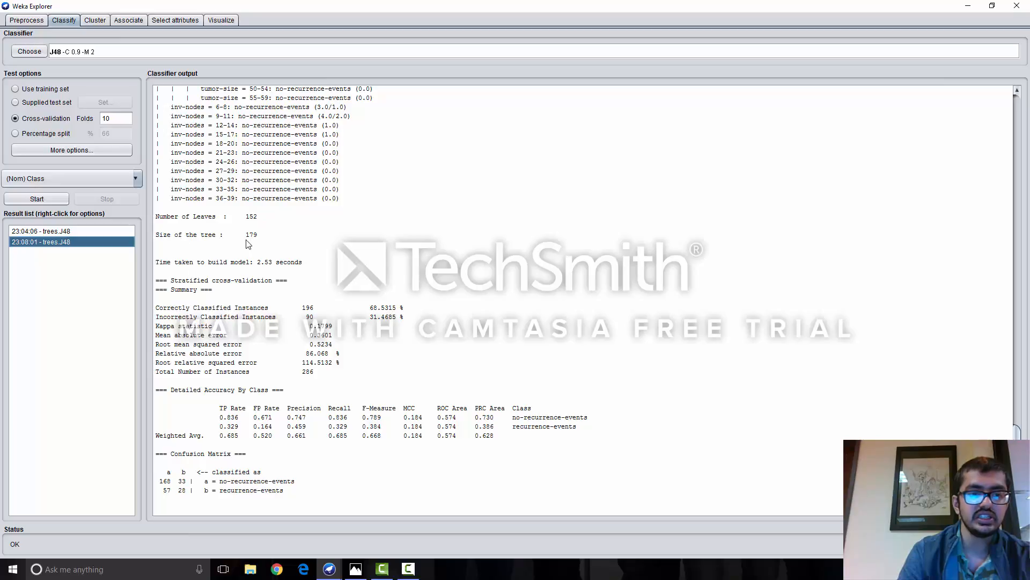
pyautogui.click(66, 234)
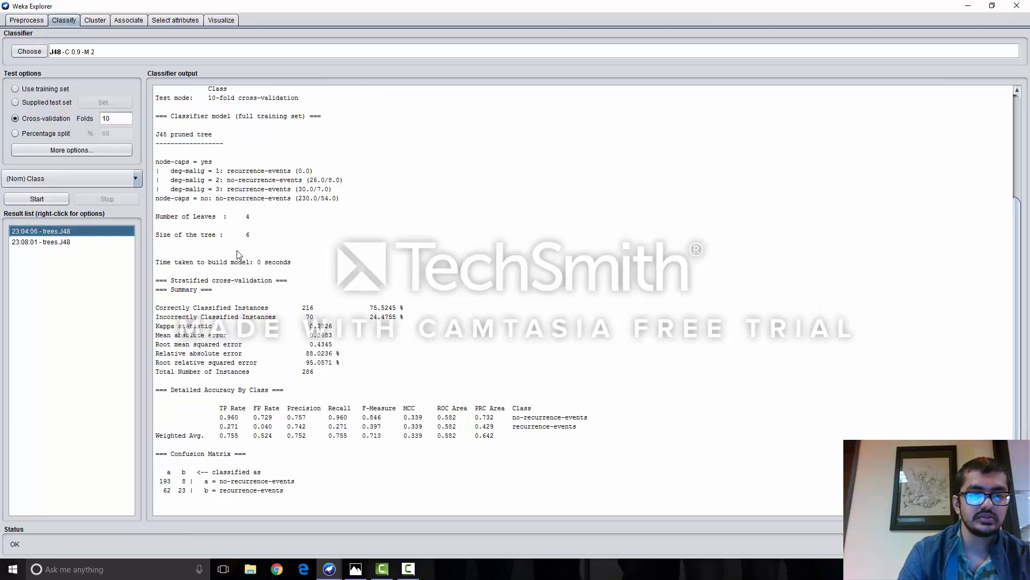
# - Visualize the decision tree of the second trees.J48 result, examine it in a maximized window, and close it
pyautogui.click(85, 242)
pyautogui.rightClick(85, 242)
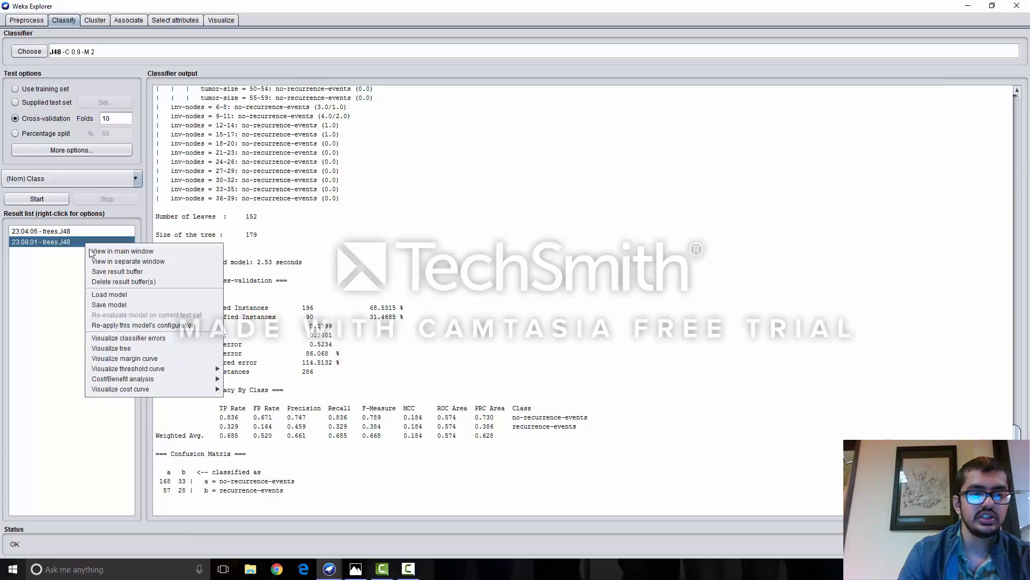
pyautogui.click(150, 347)
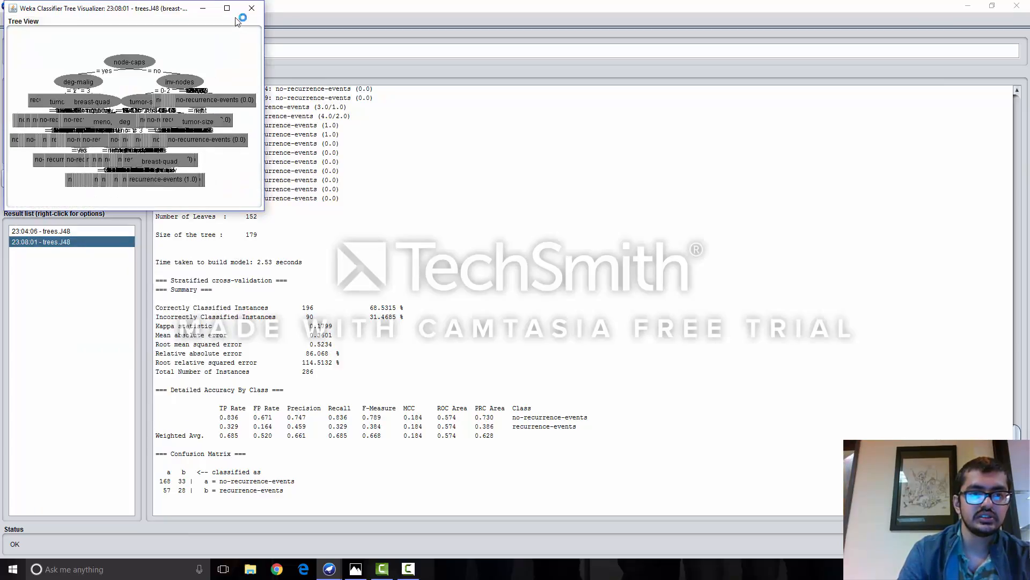
pyautogui.click(227, 8)
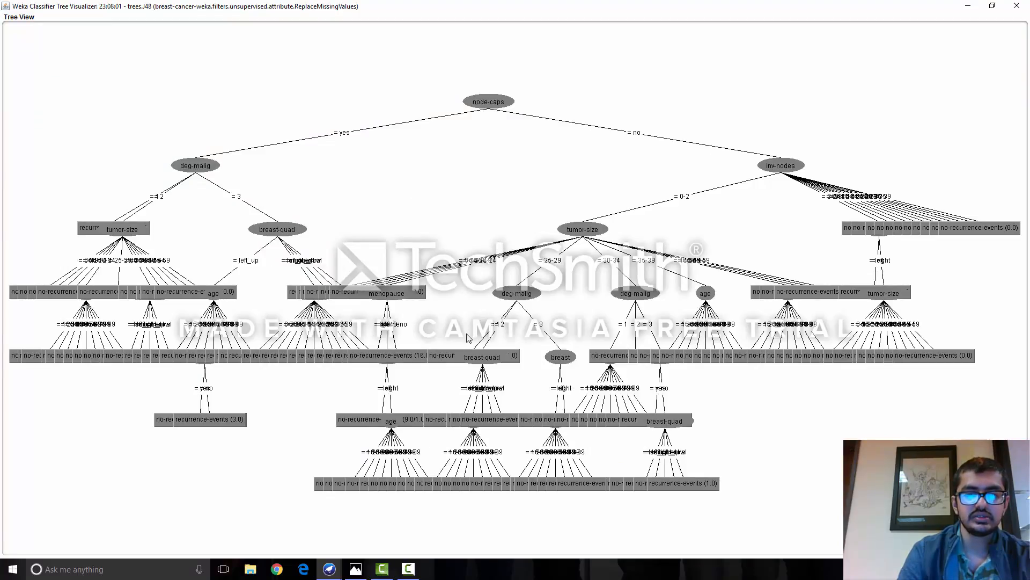
pyautogui.click(1017, 6)
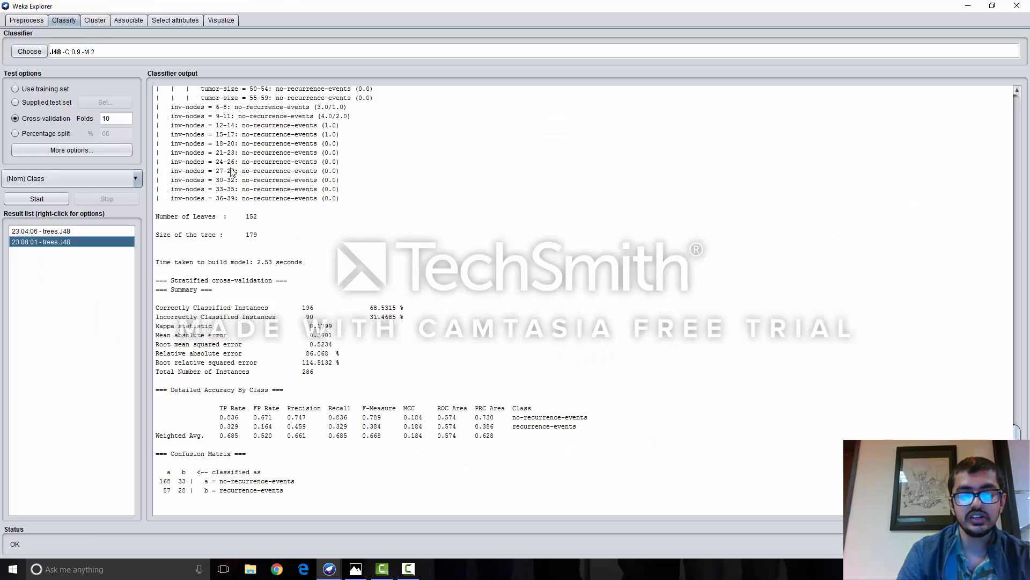
# - Look over the default clustering, association and attribute selection setups for the dataset
pyautogui.click(95, 20)
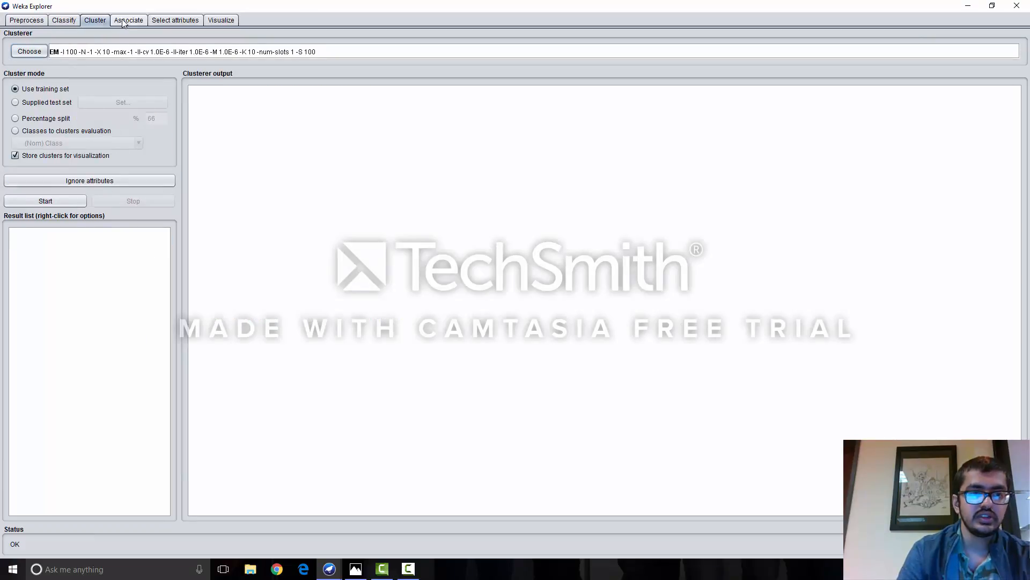
pyautogui.click(124, 22)
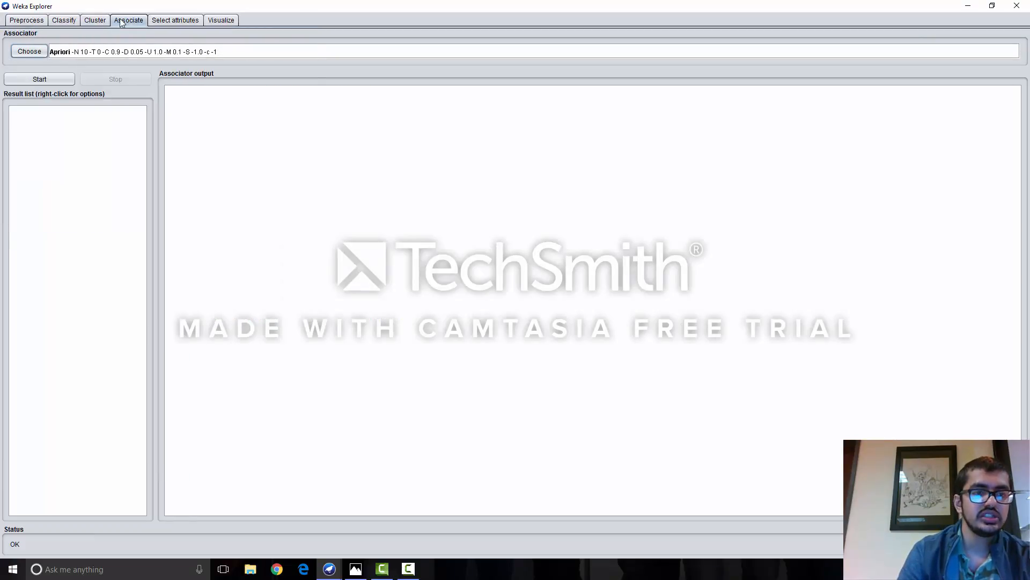
pyautogui.click(168, 22)
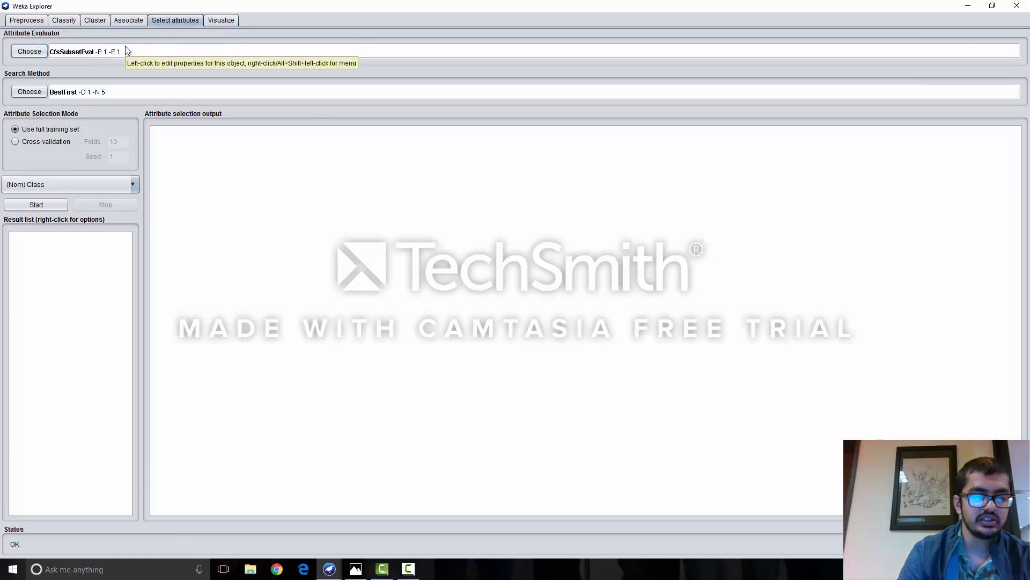
# - Enlarge the tumor-size versus Class plot from the plot matrix and raise its jitter to spread the overlapping points
pyautogui.click(215, 20)
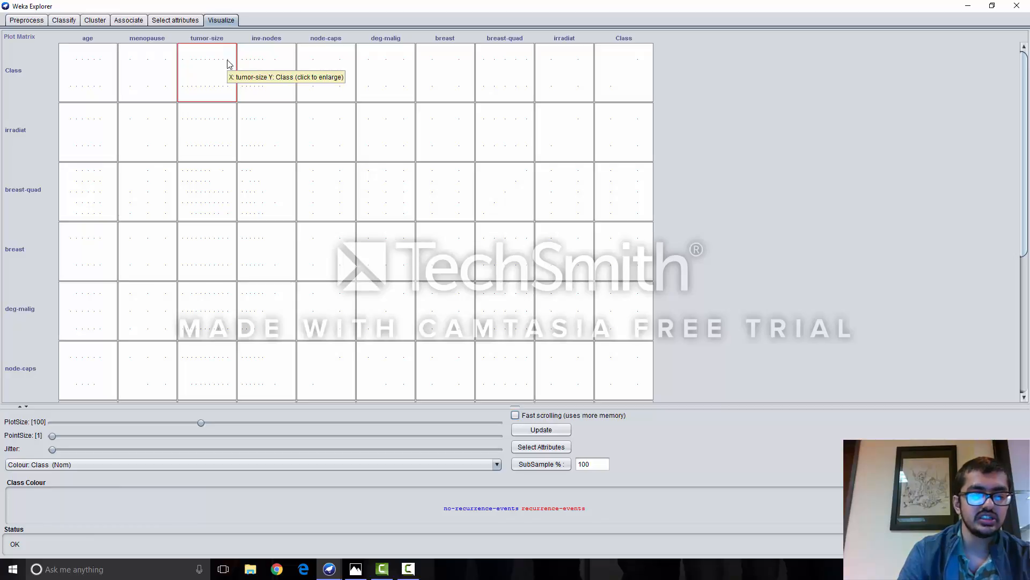
pyautogui.click(215, 71)
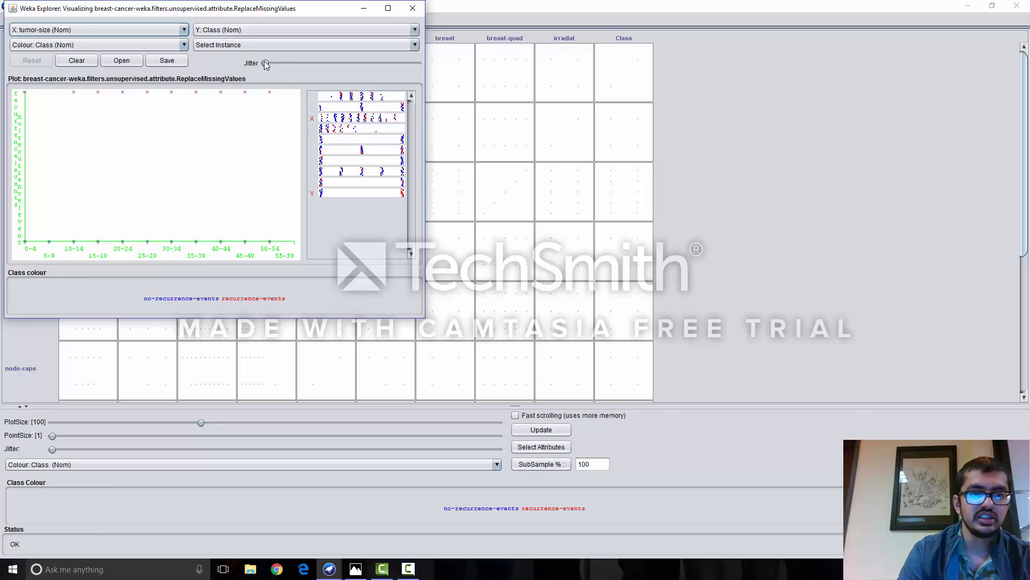
pyautogui.moveTo(265, 64); pyautogui.dragTo(366, 63)
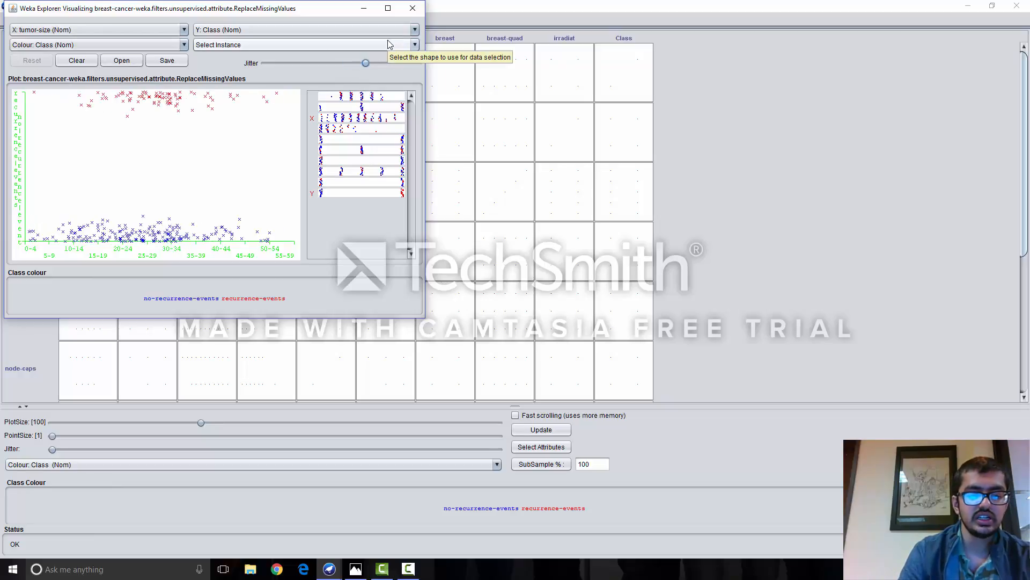